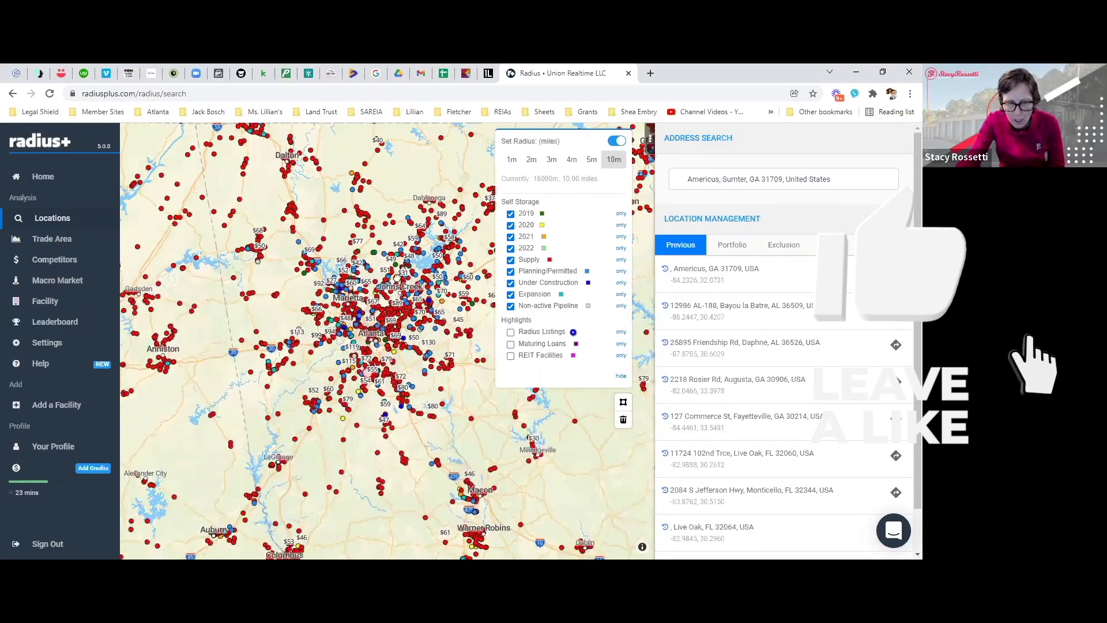
Step: Locate Americus, Georgia, on the map and view the storage facilities within its 10-mile radius
{"action": "left_click_drag", "start_coordinate": [375, 395], "coordinate": [369, 335]}
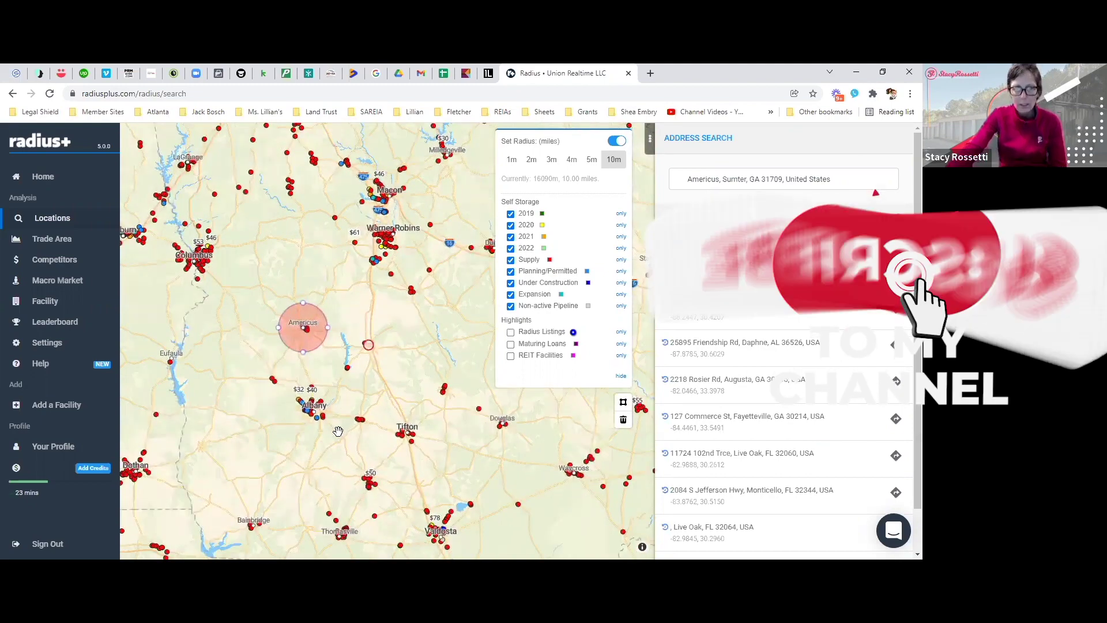
{"action": "scroll", "coordinate": [333, 419], "scroll_direction": "up", "scroll_amount": 1}
{"action": "scroll", "coordinate": [333, 419], "scroll_direction": "up", "scroll_amount": 2}
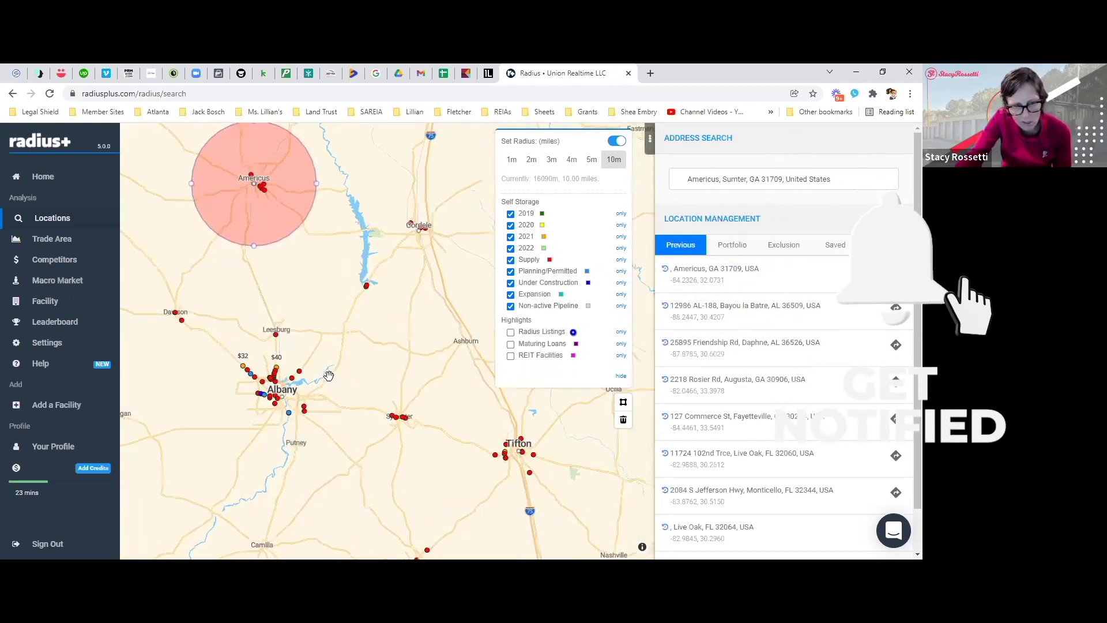
{"action": "scroll", "coordinate": [365, 381], "scroll_direction": "up", "scroll_amount": 1}
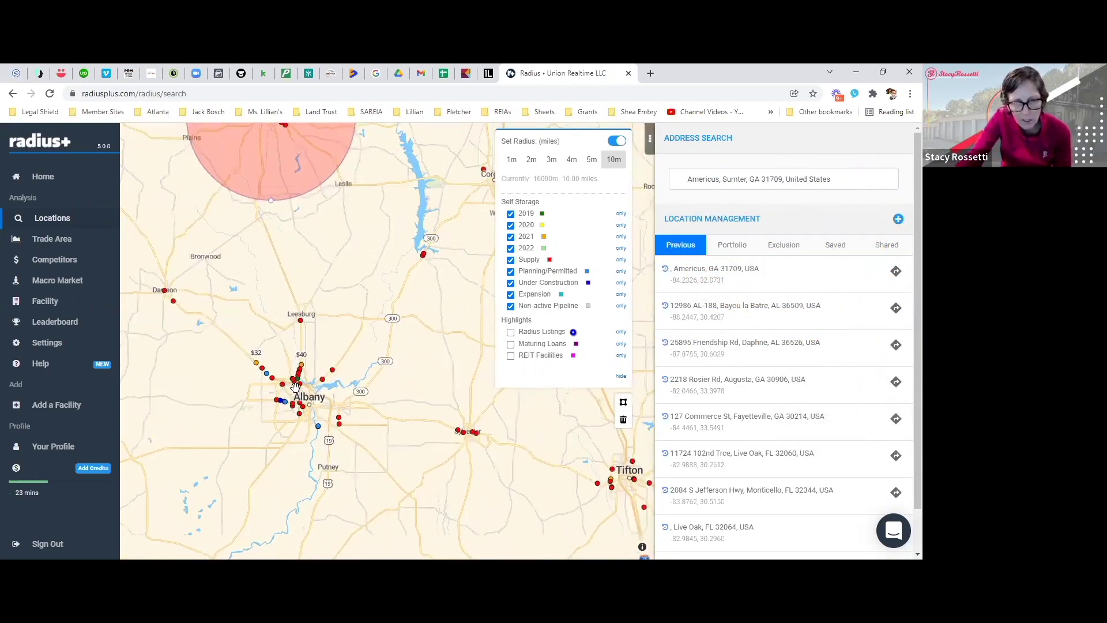
{"action": "left_click_drag", "start_coordinate": [318, 350], "coordinate": [335, 475]}
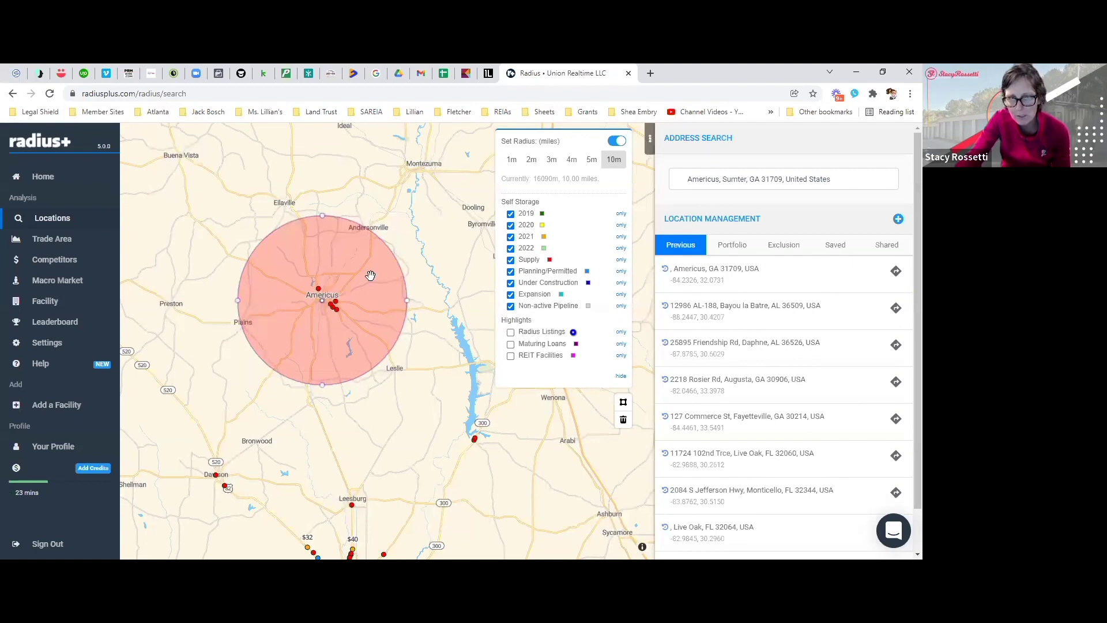
{"action": "scroll", "coordinate": [415, 317], "scroll_direction": "up", "scroll_amount": 1}
{"action": "left_click_drag", "start_coordinate": [429, 353], "coordinate": [438, 361]}
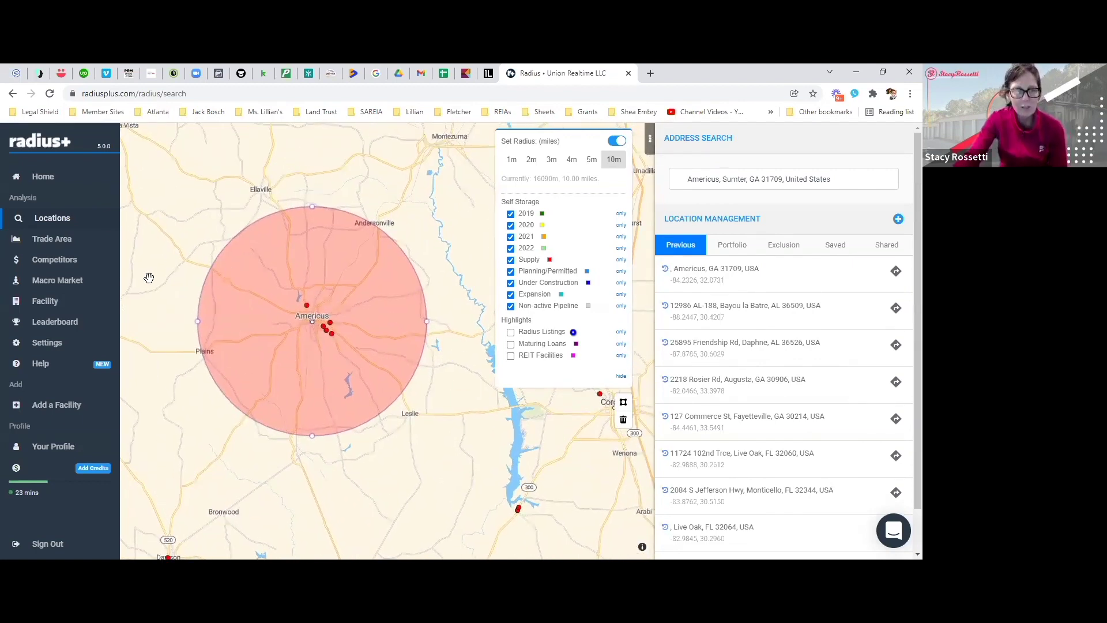
Step: Open the Trade Area analysis for Americus, GA 31709, and review its current supply figures
{"action": "left_click", "coordinate": [58, 240]}
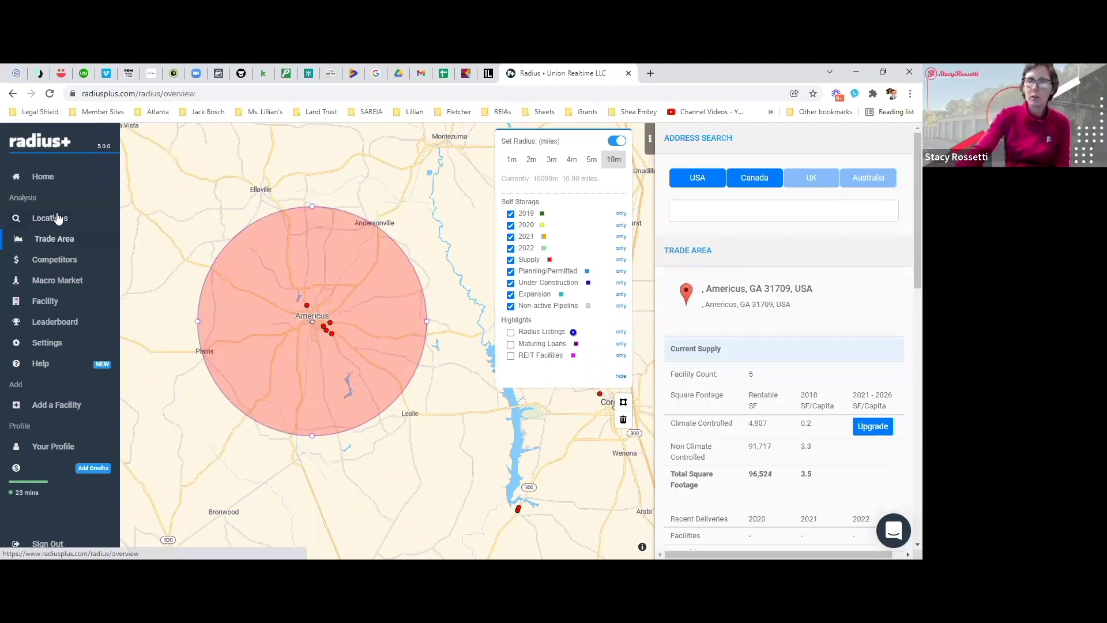
{"action": "left_click", "coordinate": [58, 218]}
{"action": "left_click", "coordinate": [698, 177]}
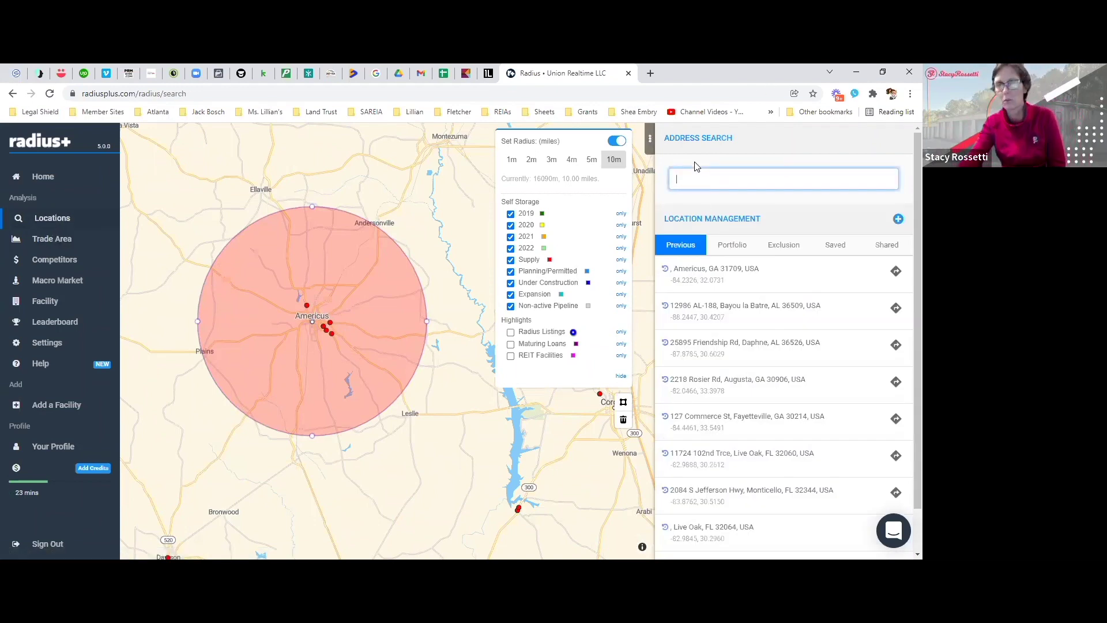
{"action": "left_click", "coordinate": [60, 239]}
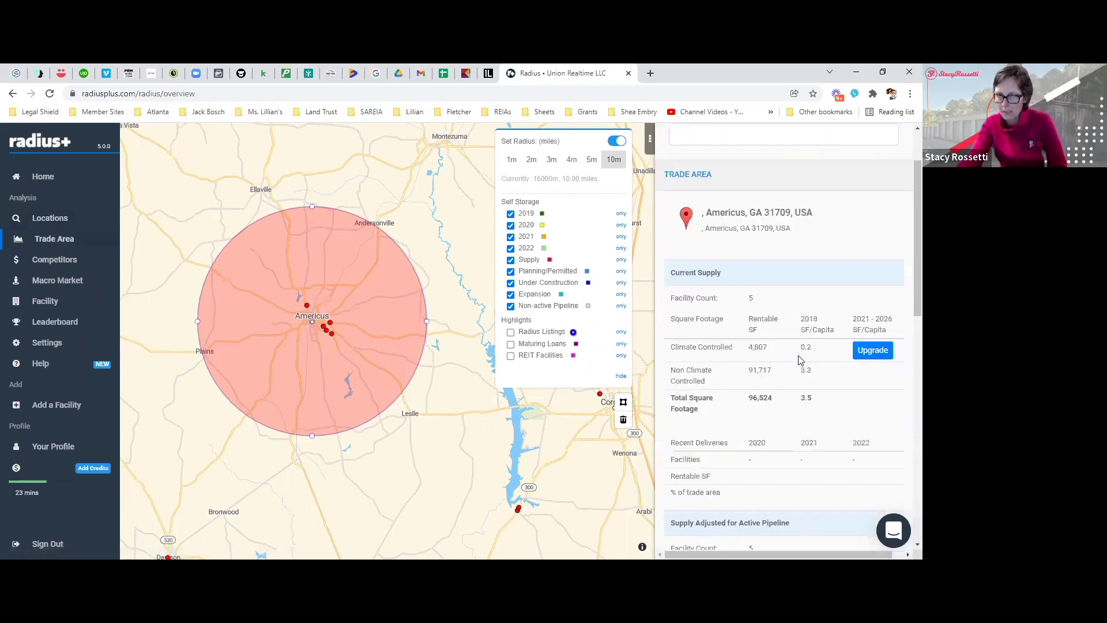
{"action": "scroll", "coordinate": [800, 360], "scroll_direction": "down", "scroll_amount": 1}
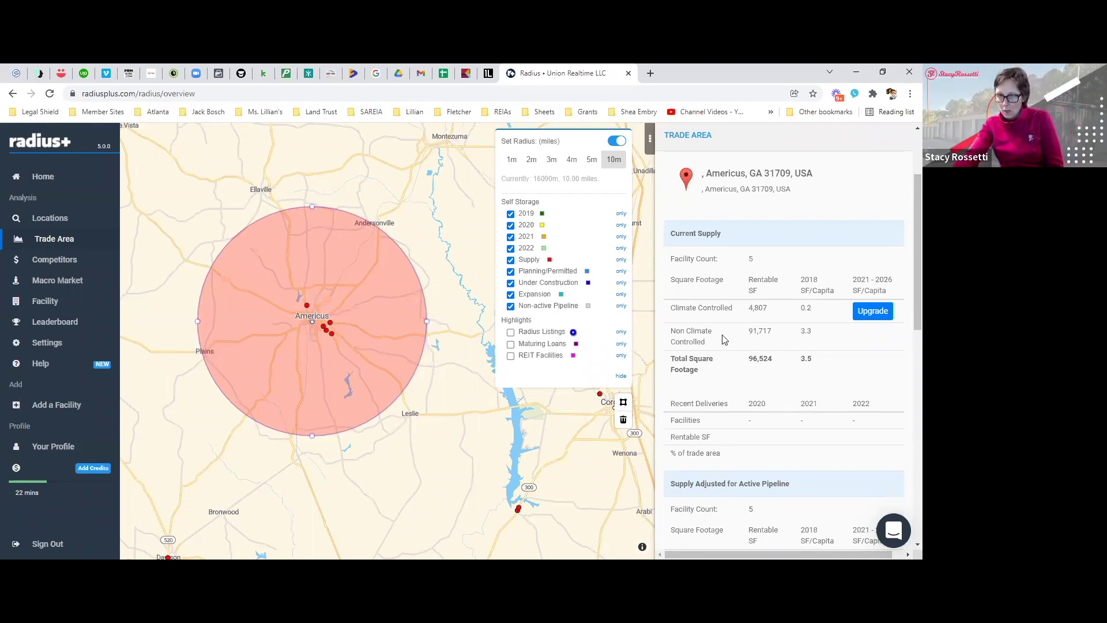
Step: Inspect the map summaries of the Ez Storage & Suites and Storemore facilities inside the Americus radius
{"action": "scroll", "coordinate": [347, 338], "scroll_direction": "up", "scroll_amount": 2}
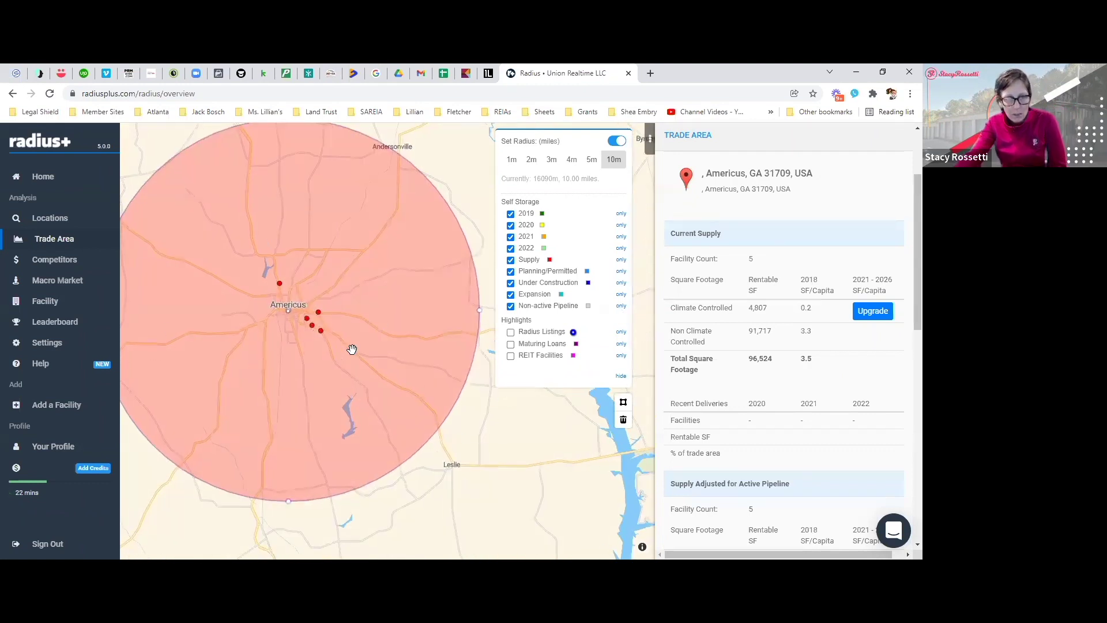
{"action": "left_click_drag", "start_coordinate": [388, 328], "coordinate": [420, 346]}
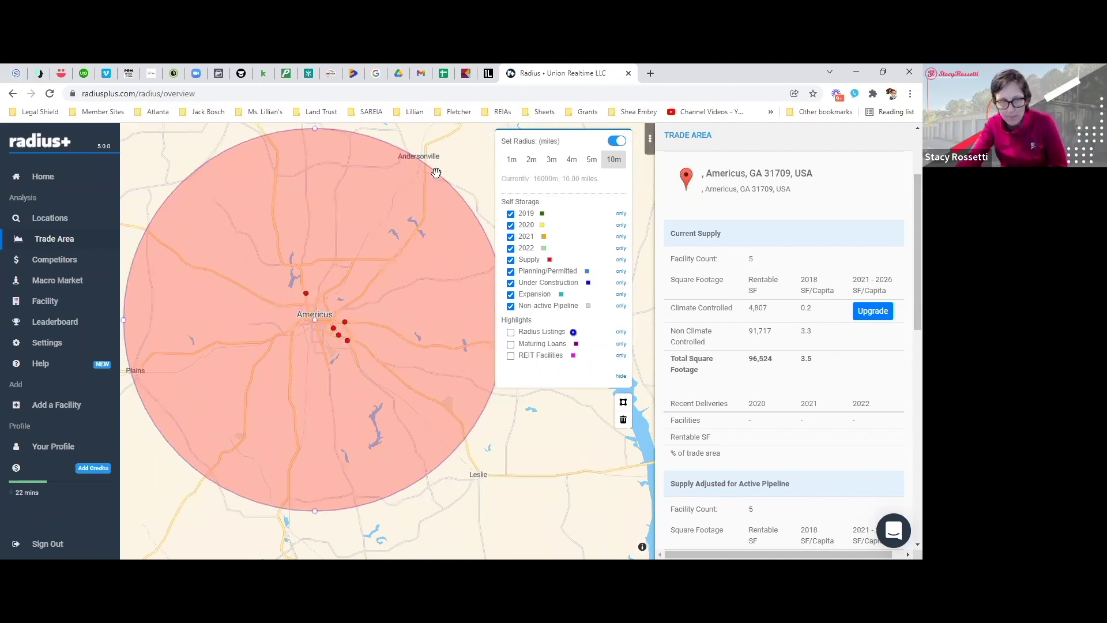
{"action": "left_click", "coordinate": [306, 295]}
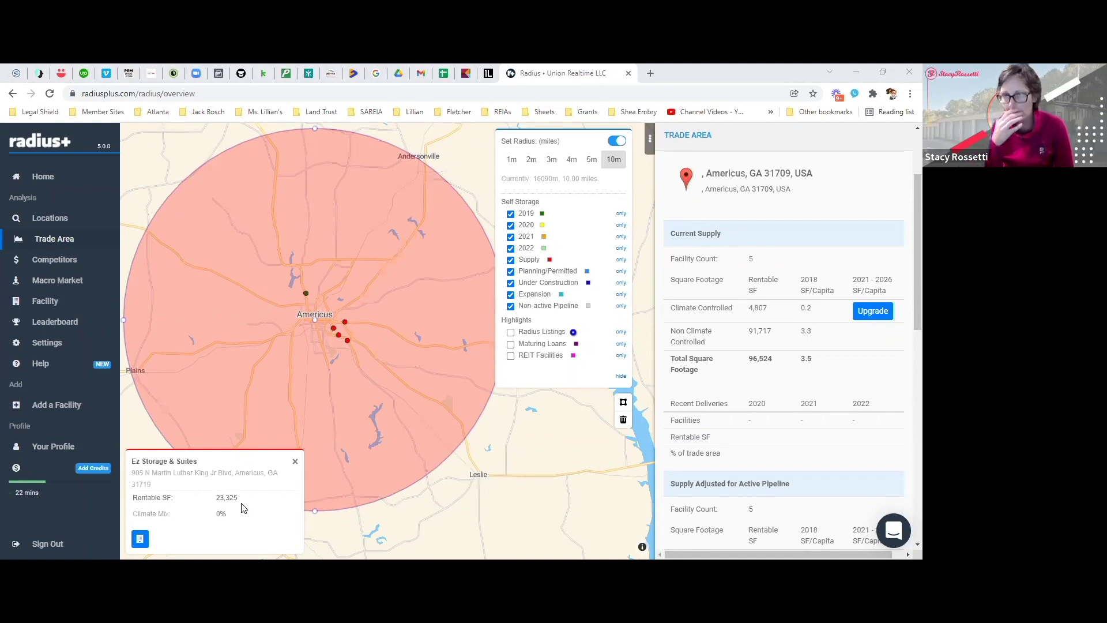
{"action": "left_click", "coordinate": [344, 323]}
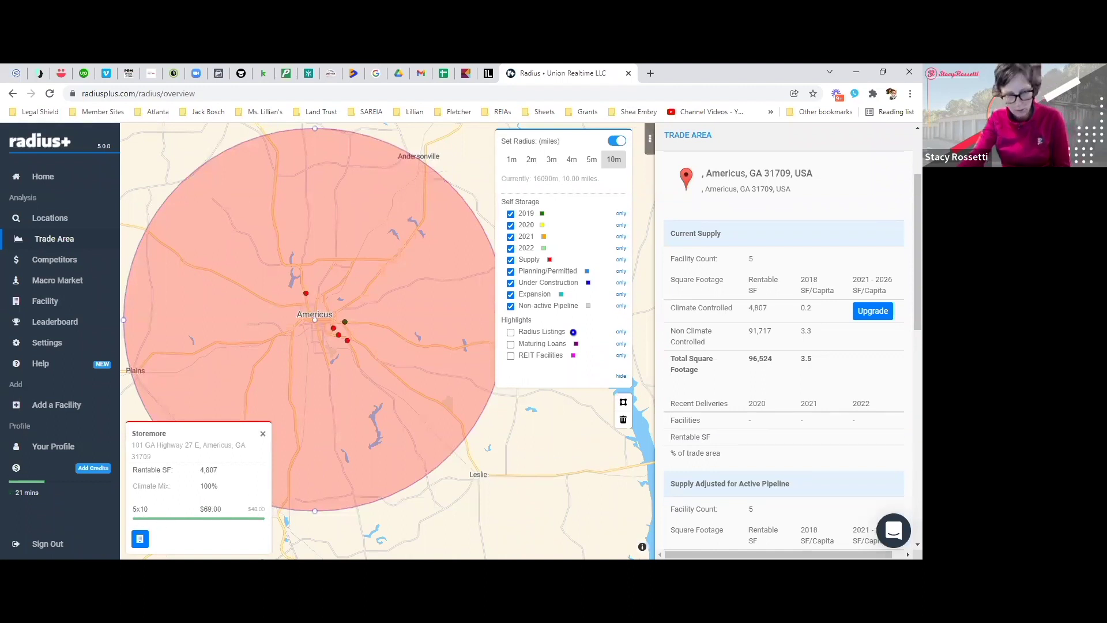
Step: Open Storemore's full facility record and look around its street view imagery
{"action": "left_click", "coordinate": [139, 538]}
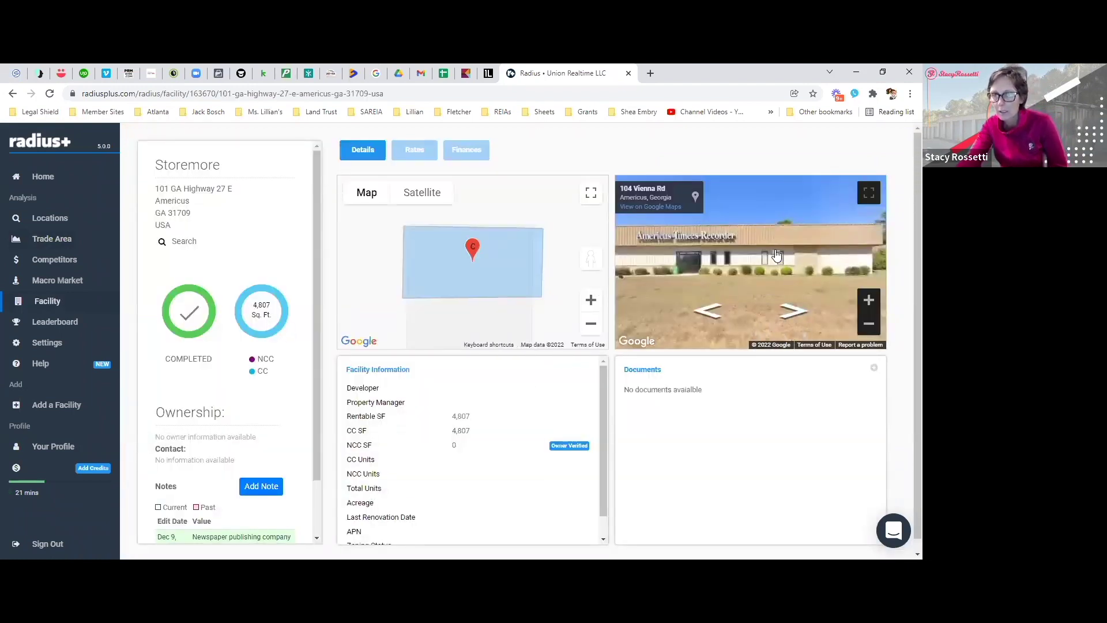
{"action": "left_click_drag", "start_coordinate": [692, 253], "coordinate": [628, 294]}
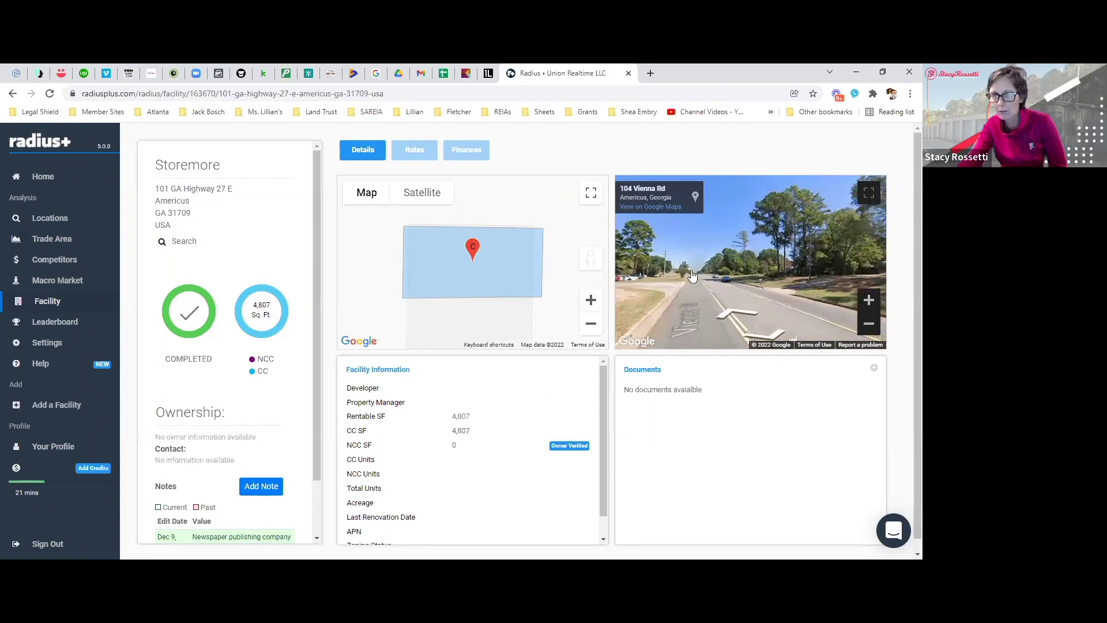
{"action": "left_click_drag", "start_coordinate": [738, 282], "coordinate": [905, 266]}
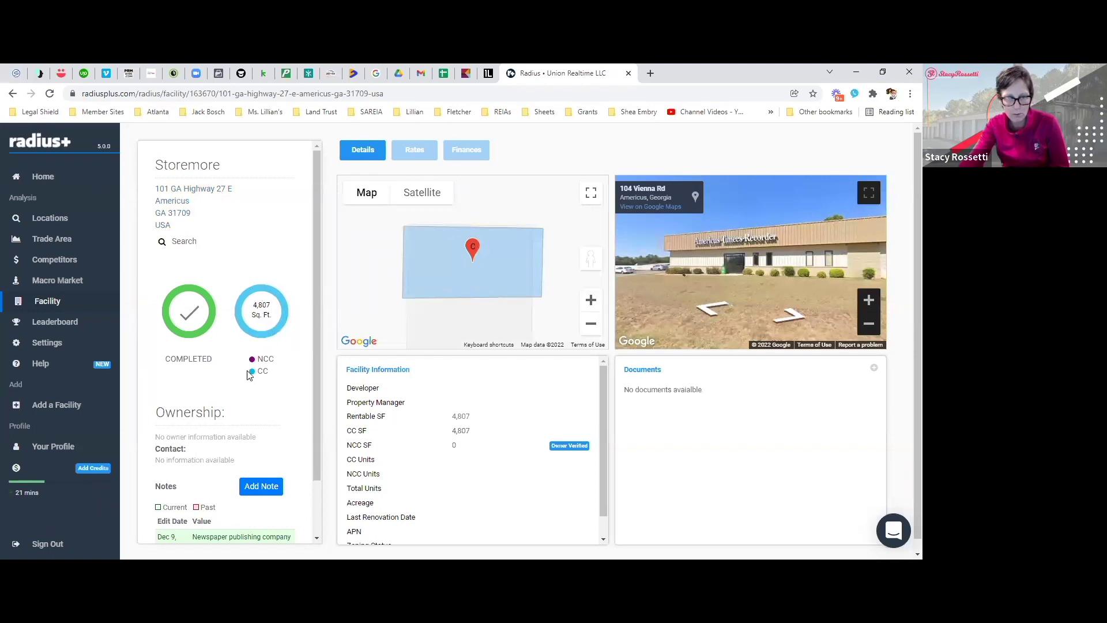
Step: Review Storemore's ownership, contact and notes sections and its complete facility information list
{"action": "scroll", "coordinate": [259, 389], "scroll_direction": "down", "scroll_amount": 2}
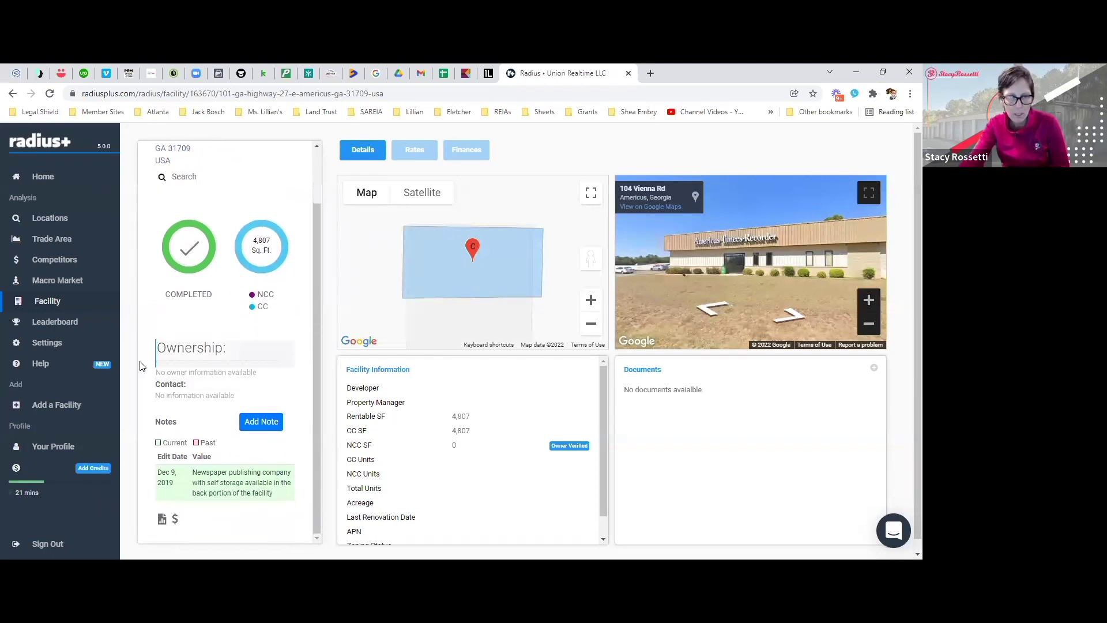
{"action": "left_click", "coordinate": [155, 394]}
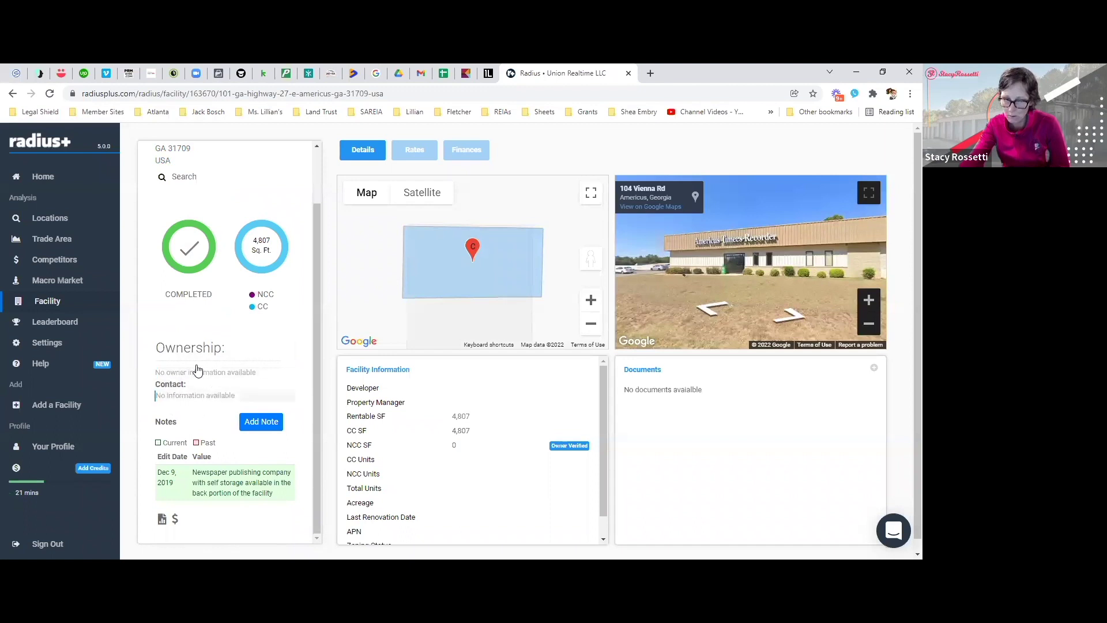
{"action": "left_click", "coordinate": [187, 386]}
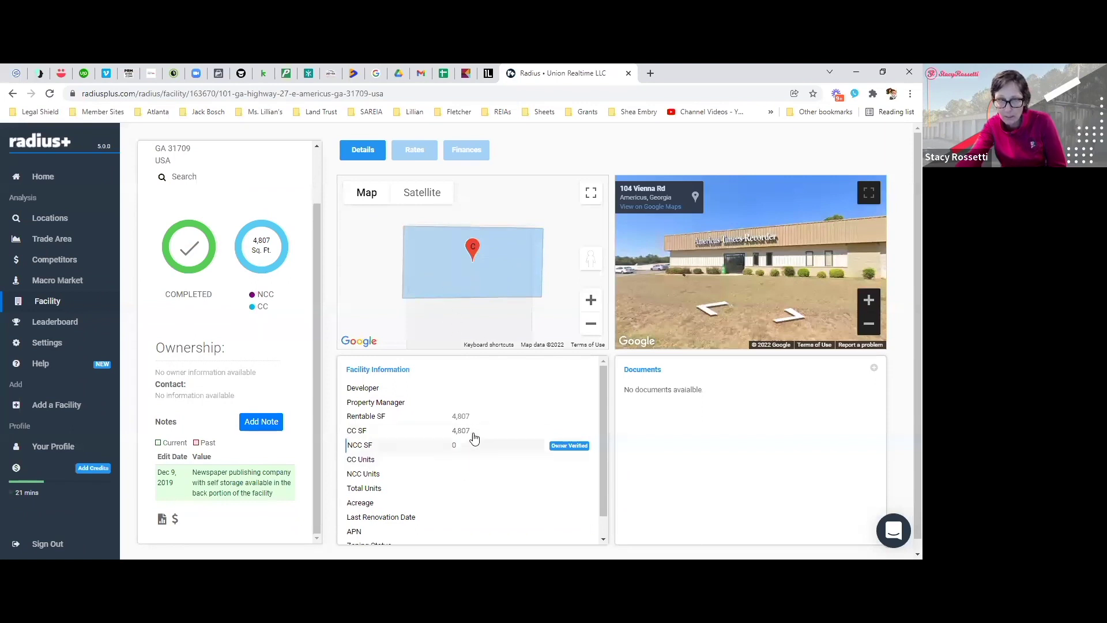
{"action": "scroll", "coordinate": [472, 434], "scroll_direction": "down", "scroll_amount": 1}
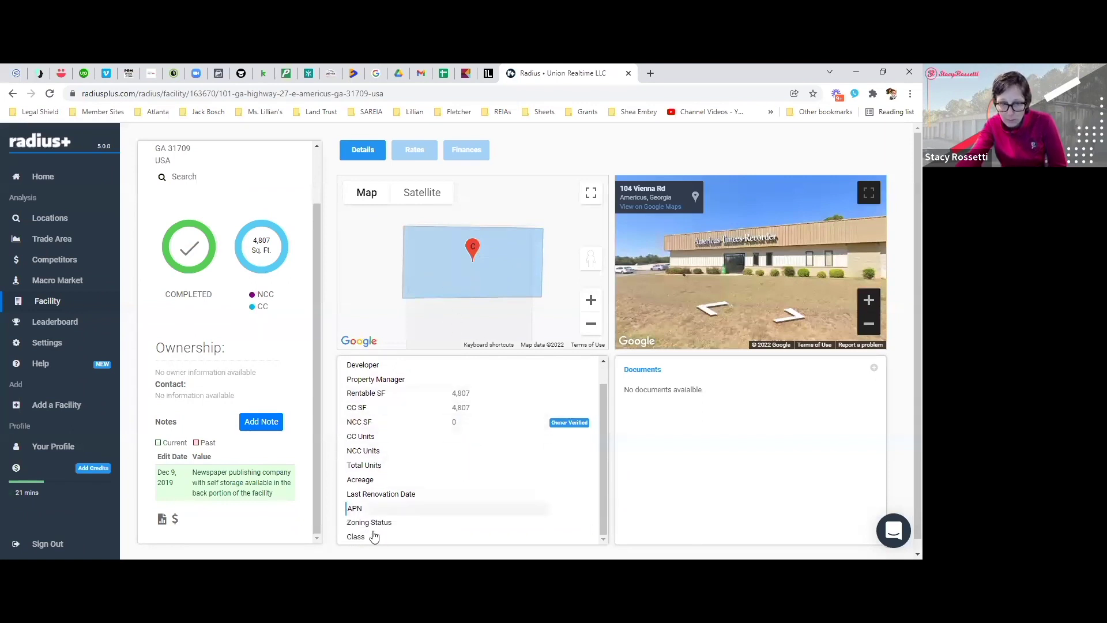
{"action": "scroll", "coordinate": [407, 507], "scroll_direction": "up", "scroll_amount": 1}
{"action": "scroll", "coordinate": [408, 519], "scroll_direction": "down", "scroll_amount": 1}
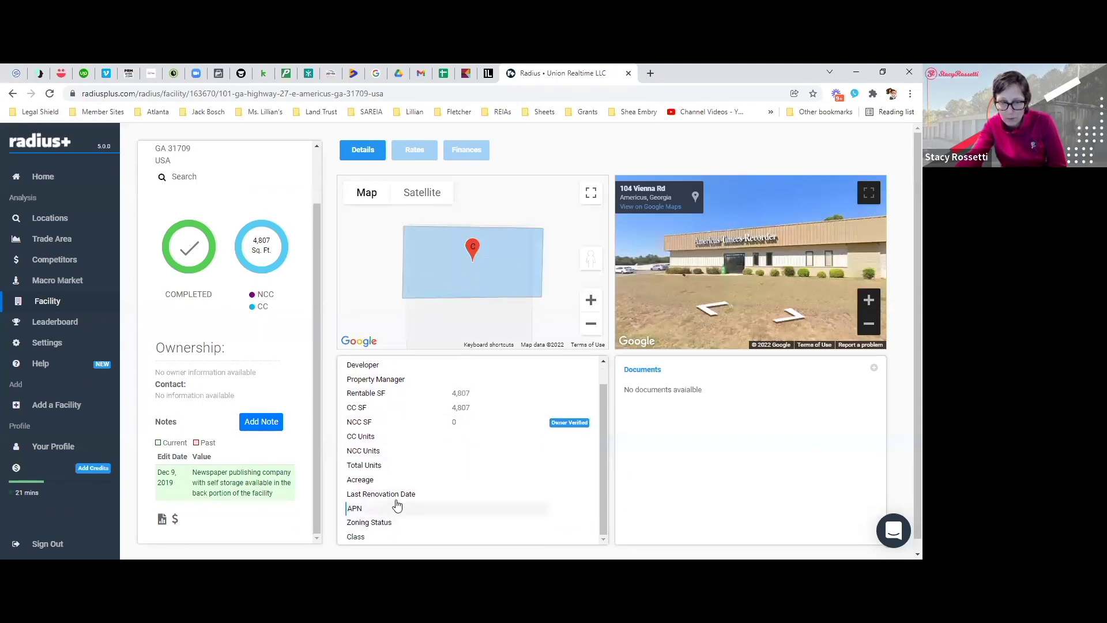
{"action": "scroll", "coordinate": [415, 469], "scroll_direction": "up", "scroll_amount": 1}
Step: Check Storemore's unit rates and its finance records, including loans, sales history and taxes
{"action": "left_click", "coordinate": [414, 151]}
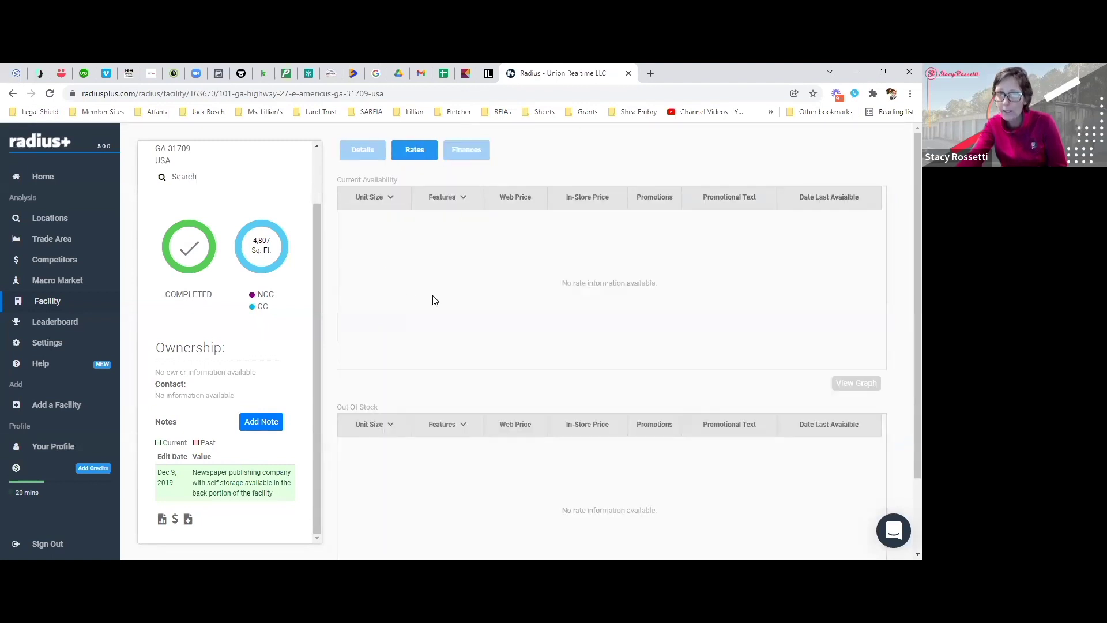
{"action": "left_click", "coordinate": [455, 152]}
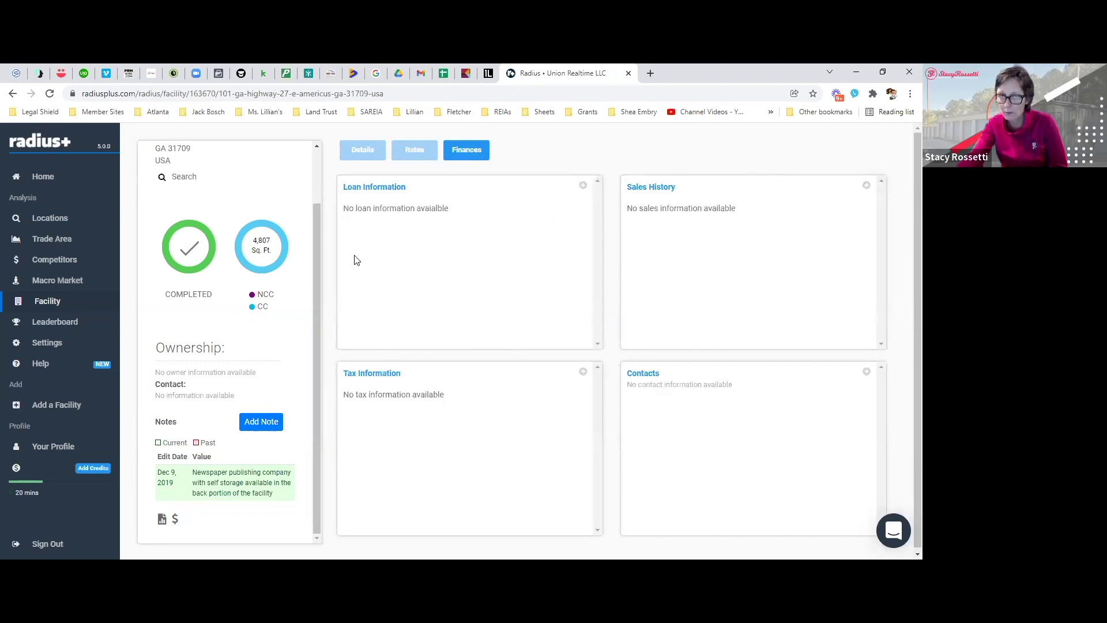
{"action": "scroll", "coordinate": [311, 366], "scroll_direction": "up", "scroll_amount": 2}
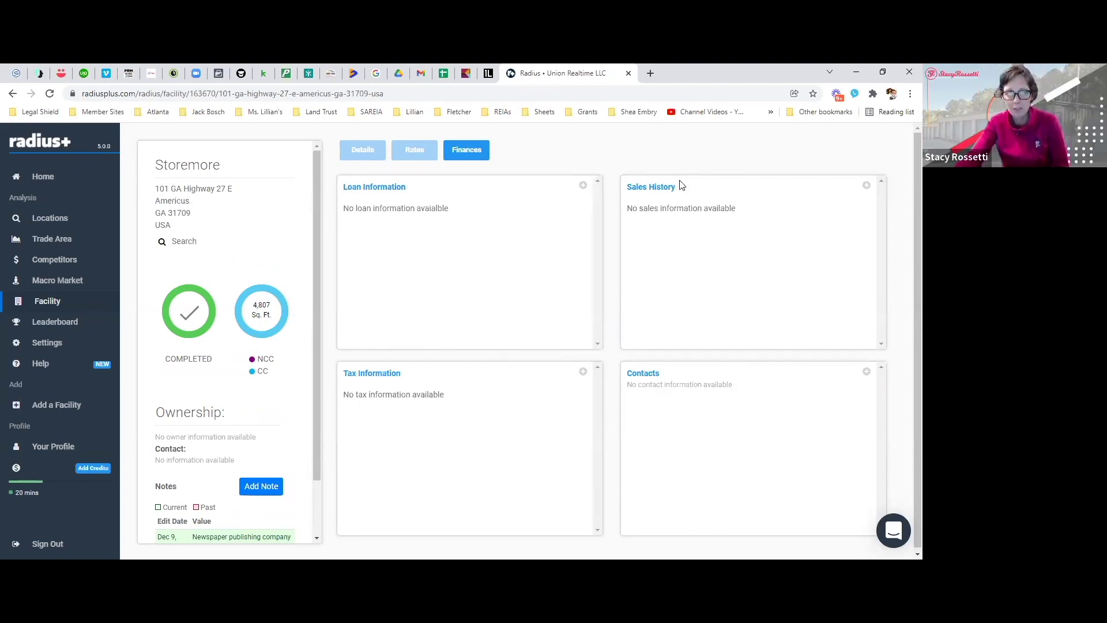
Step: Return to the Americus trade area, dismiss the Storemore summary and open the full record for Americus Self Storage
{"action": "left_click", "coordinate": [60, 240]}
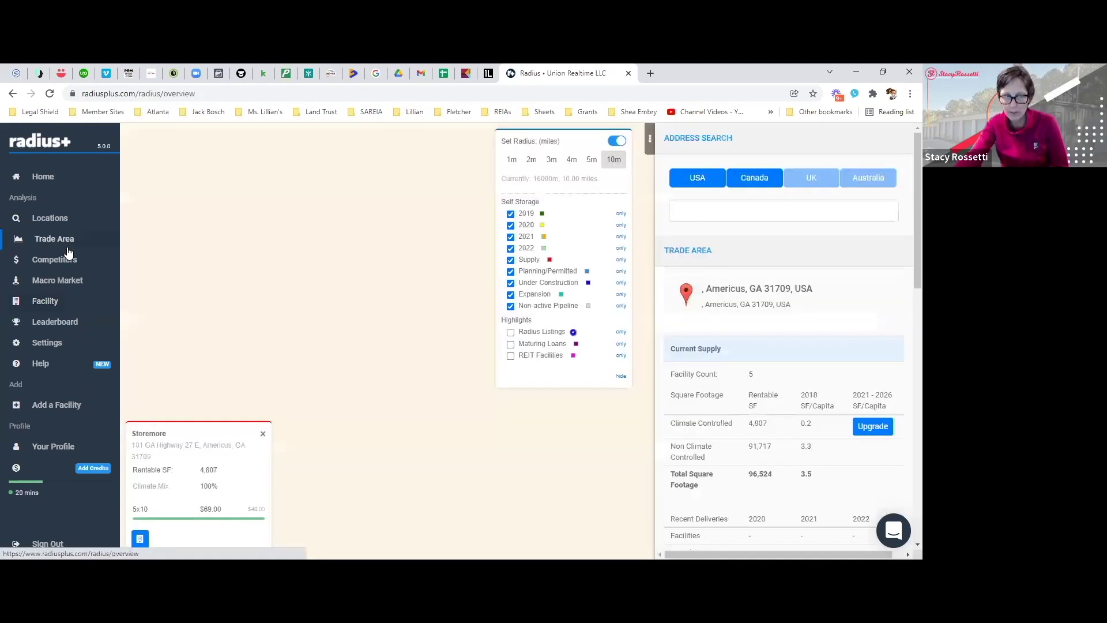
{"action": "left_click", "coordinate": [264, 435]}
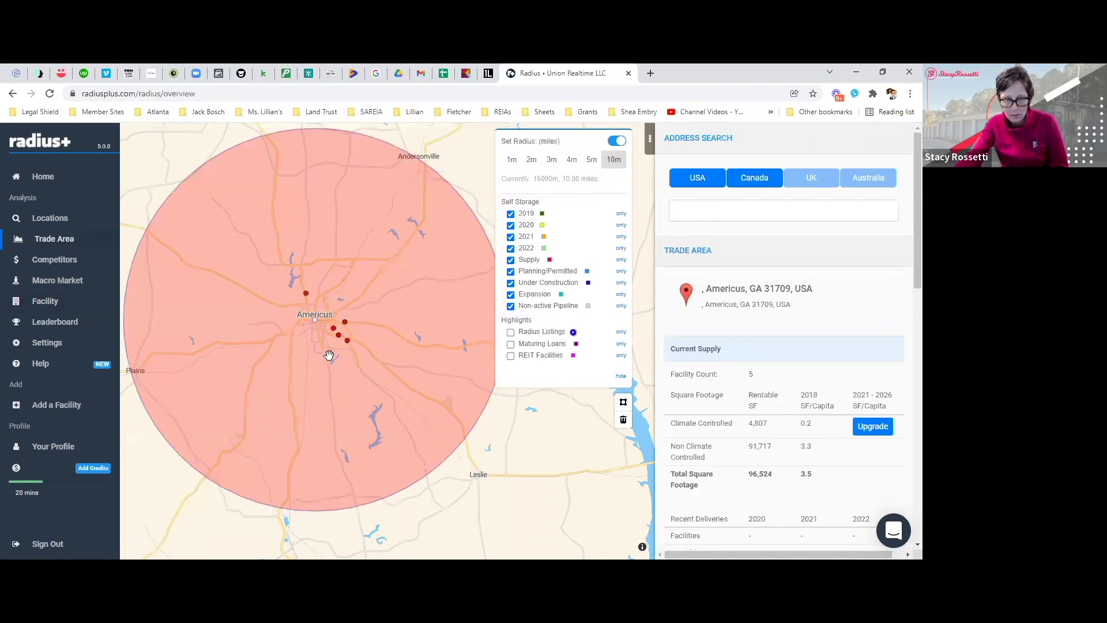
{"action": "left_click", "coordinate": [396, 344]}
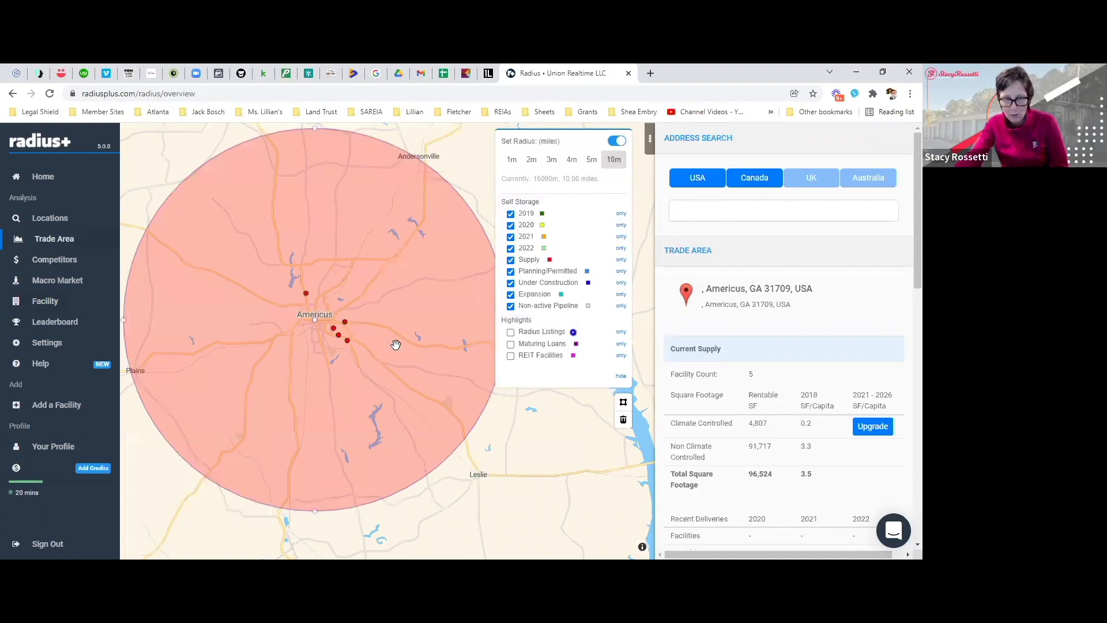
{"action": "left_click", "coordinate": [347, 342]}
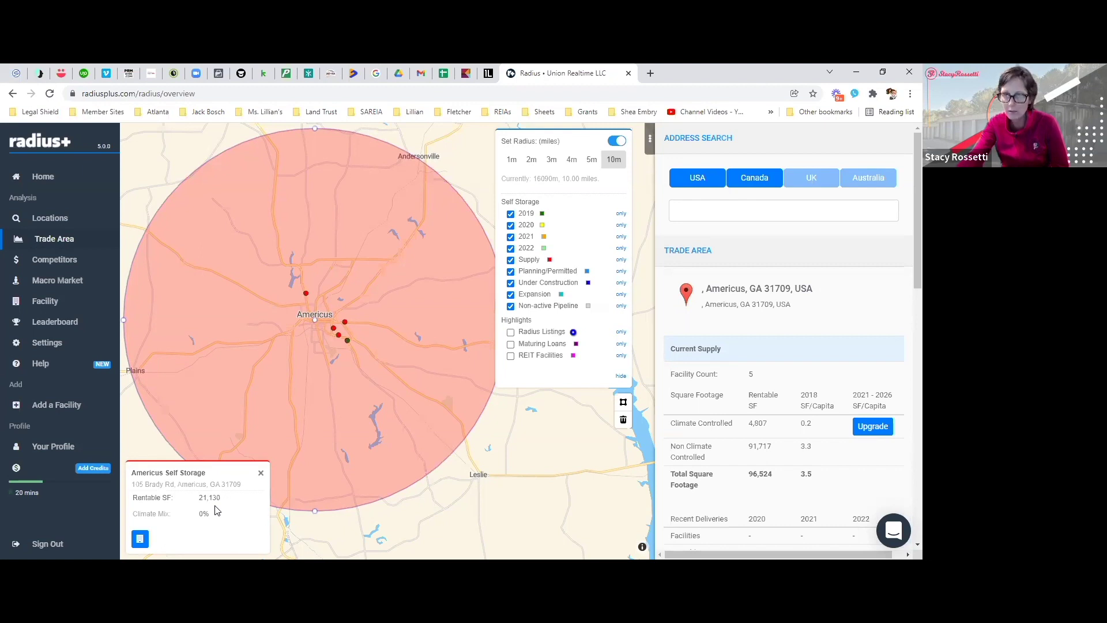
{"action": "left_click", "coordinate": [140, 537]}
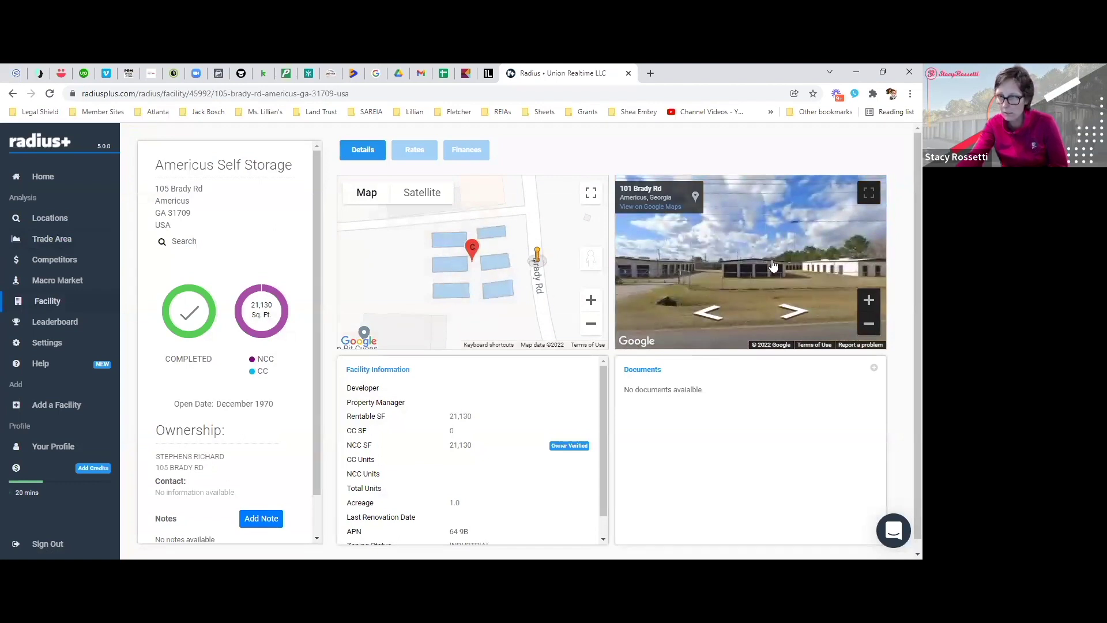
Step: Examine the street view, ownership details and facility information of Americus Self Storage
{"action": "mouse_move", "coordinate": [769, 288]}
{"action": "left_mouse_down"}
{"action": "mouse_move", "coordinate": [668, 291]}
{"action": "mouse_move", "coordinate": [790, 284]}
{"action": "left_mouse_up"}
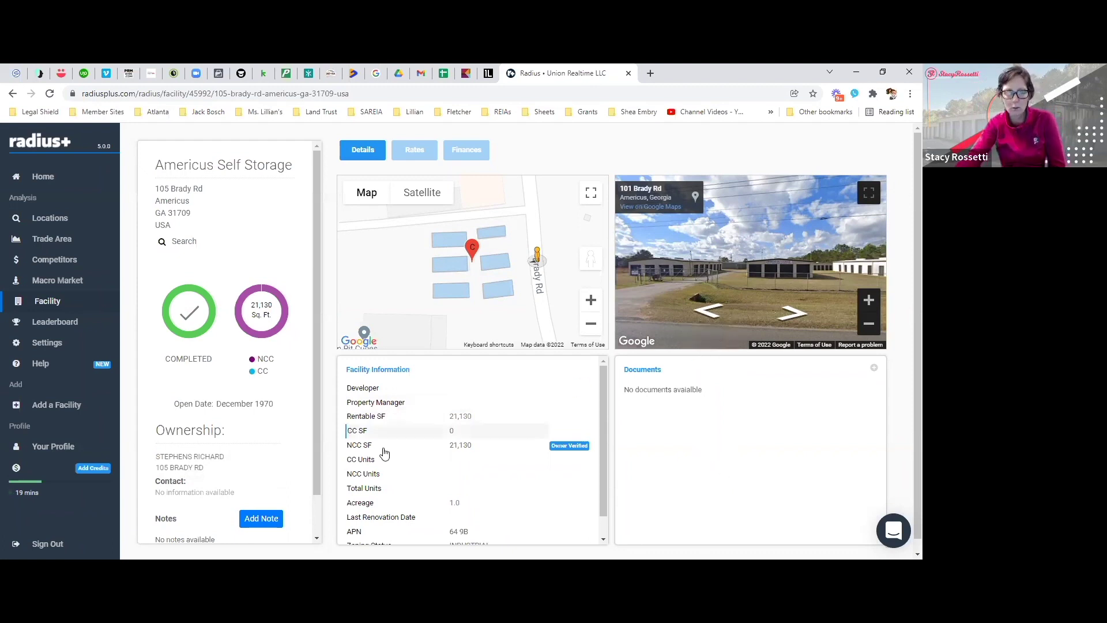
{"action": "left_click", "coordinate": [157, 492]}
{"action": "scroll", "coordinate": [227, 488], "scroll_direction": "down", "scroll_amount": 1}
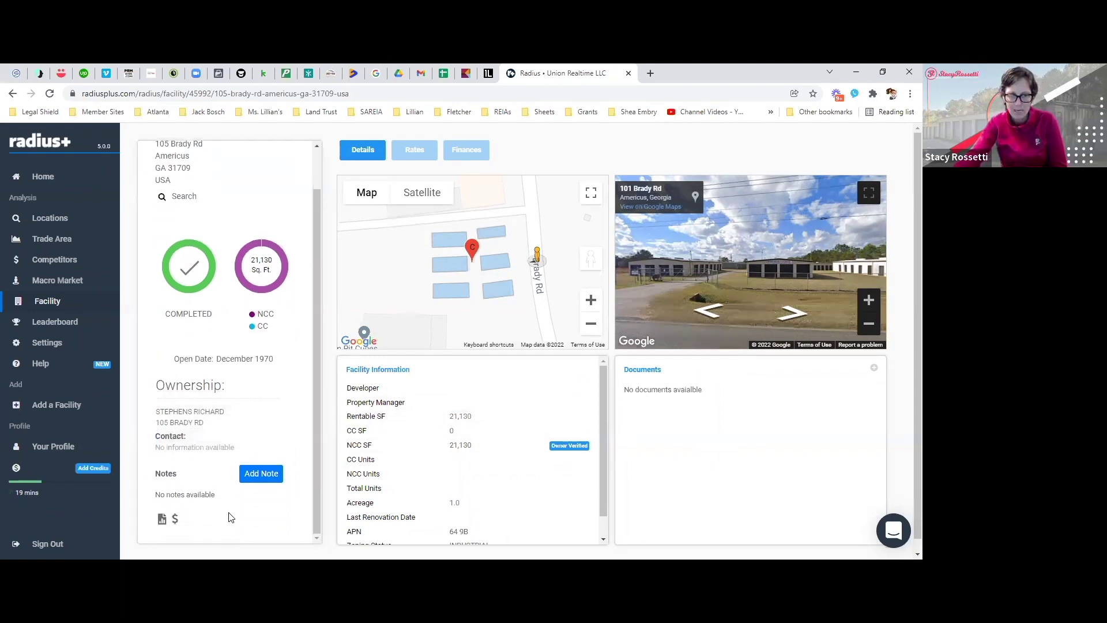
{"action": "scroll", "coordinate": [213, 479], "scroll_direction": "up", "scroll_amount": 1}
{"action": "left_click", "coordinate": [193, 465]}
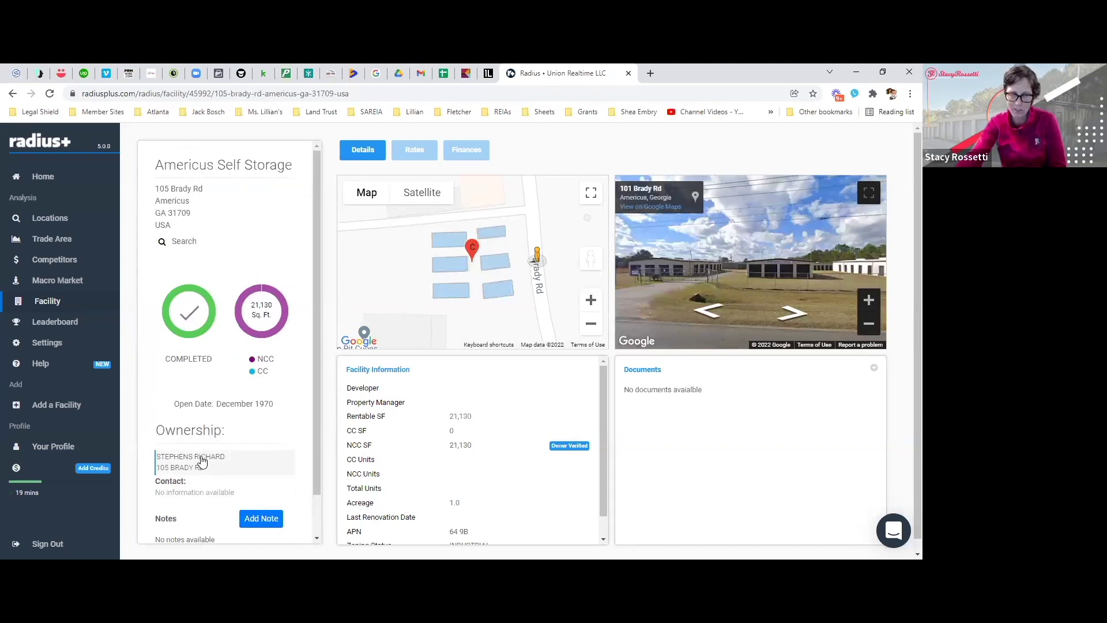
{"action": "scroll", "coordinate": [513, 464], "scroll_direction": "down", "scroll_amount": 1}
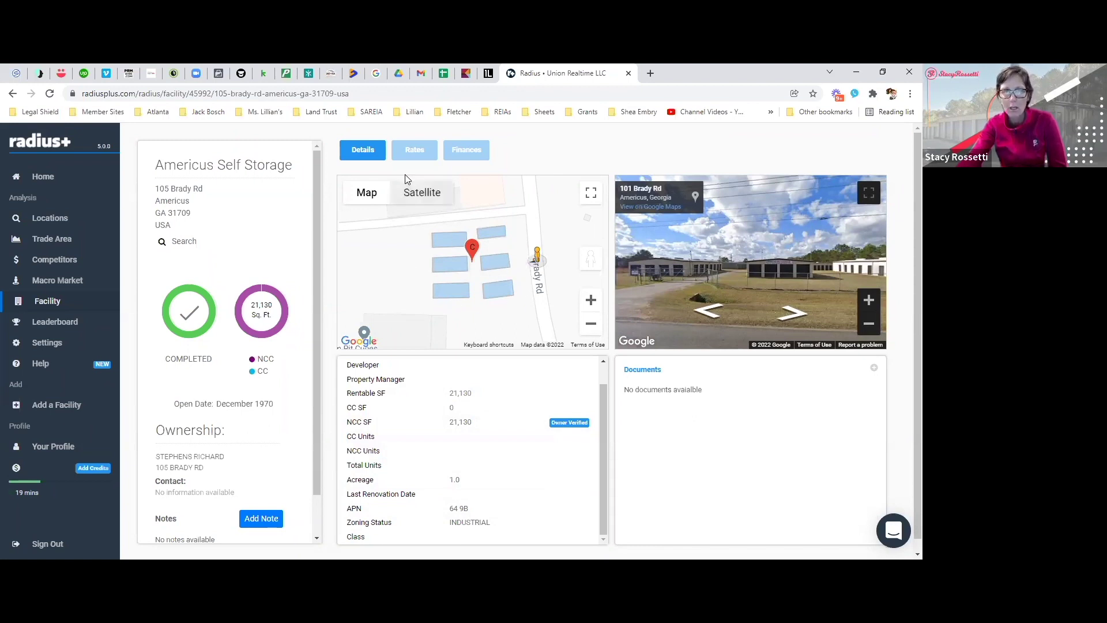
Step: Check the rates and finance records of Americus Self Storage and return to the Americus trade area
{"action": "left_click", "coordinate": [404, 152]}
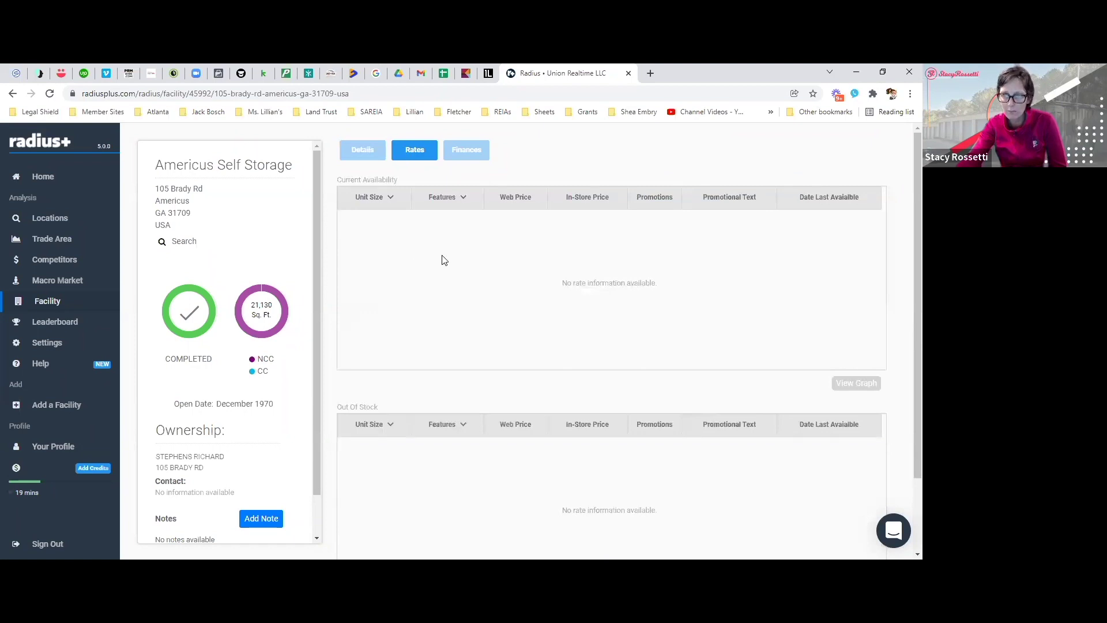
{"action": "left_click", "coordinate": [465, 154]}
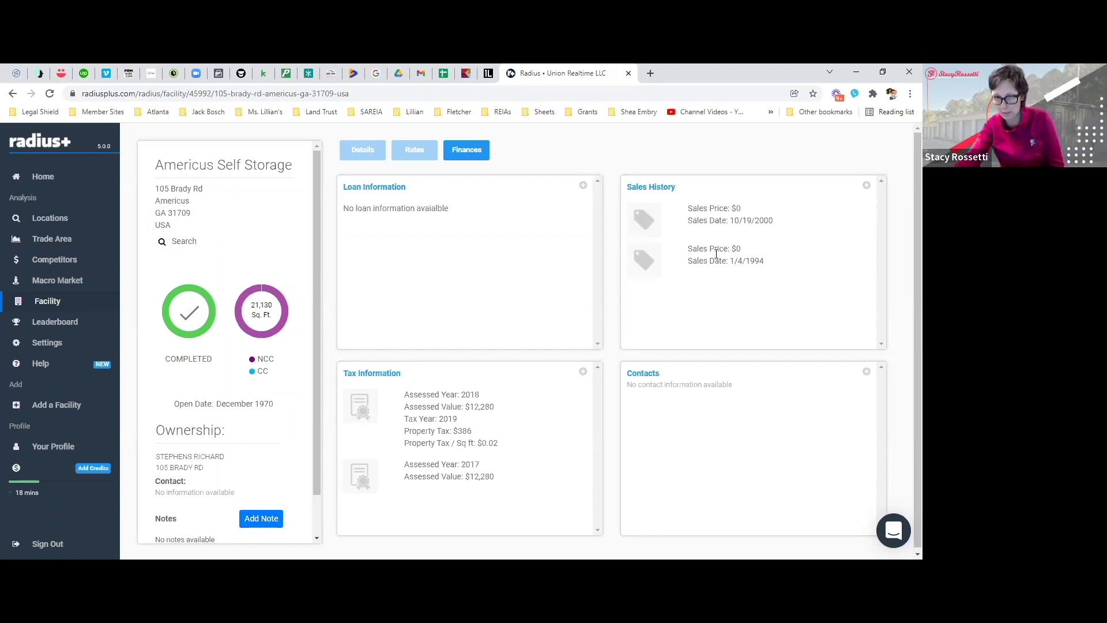
{"action": "left_click", "coordinate": [363, 151]}
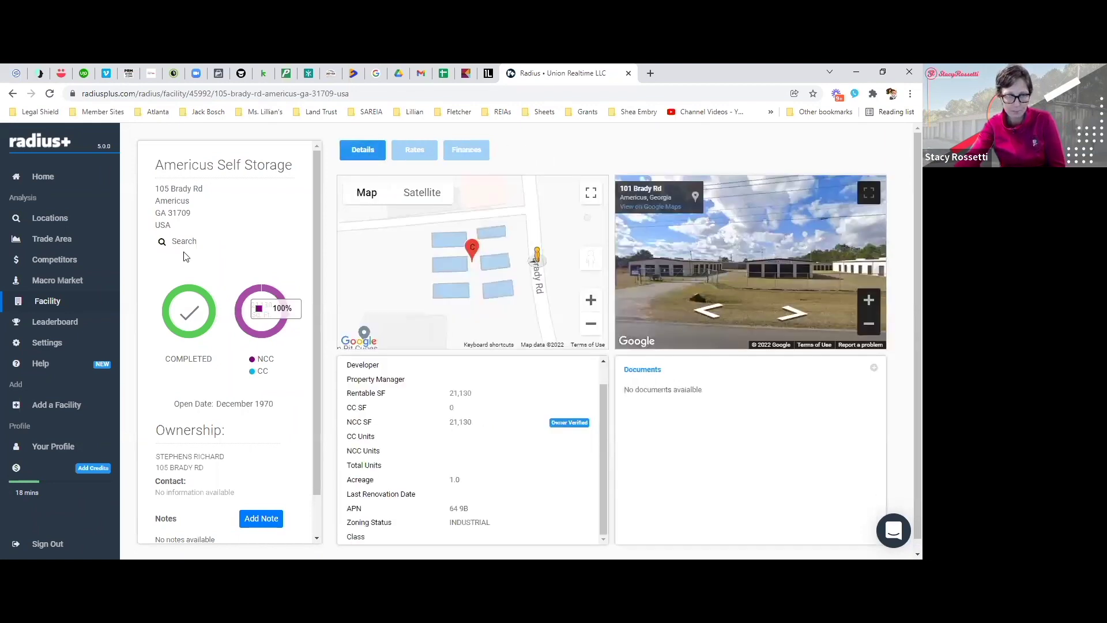
{"action": "left_click", "coordinate": [39, 242]}
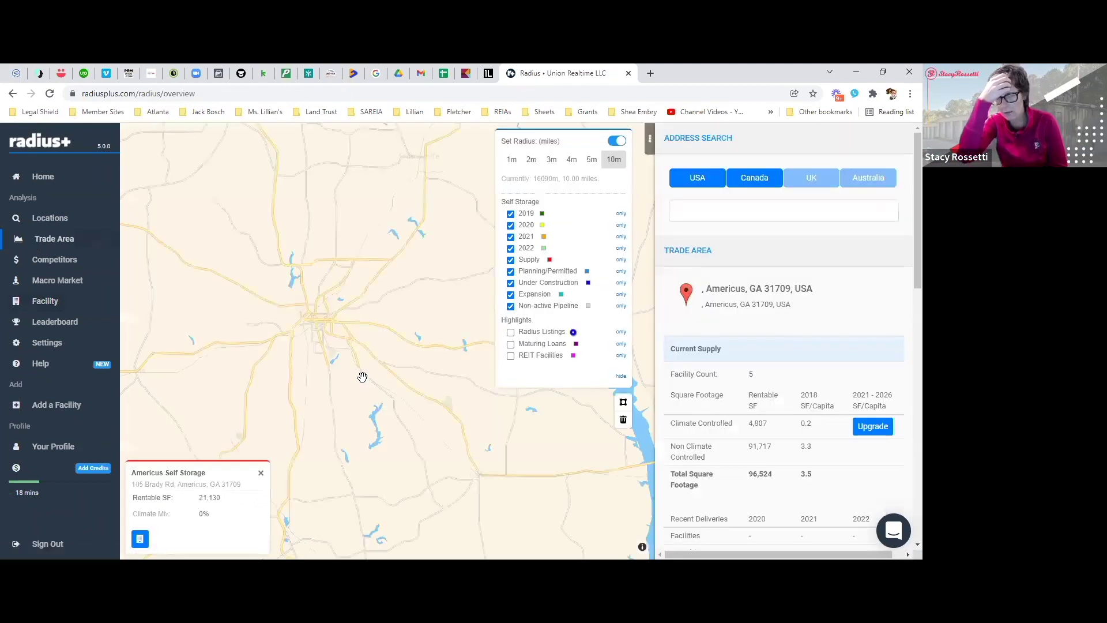